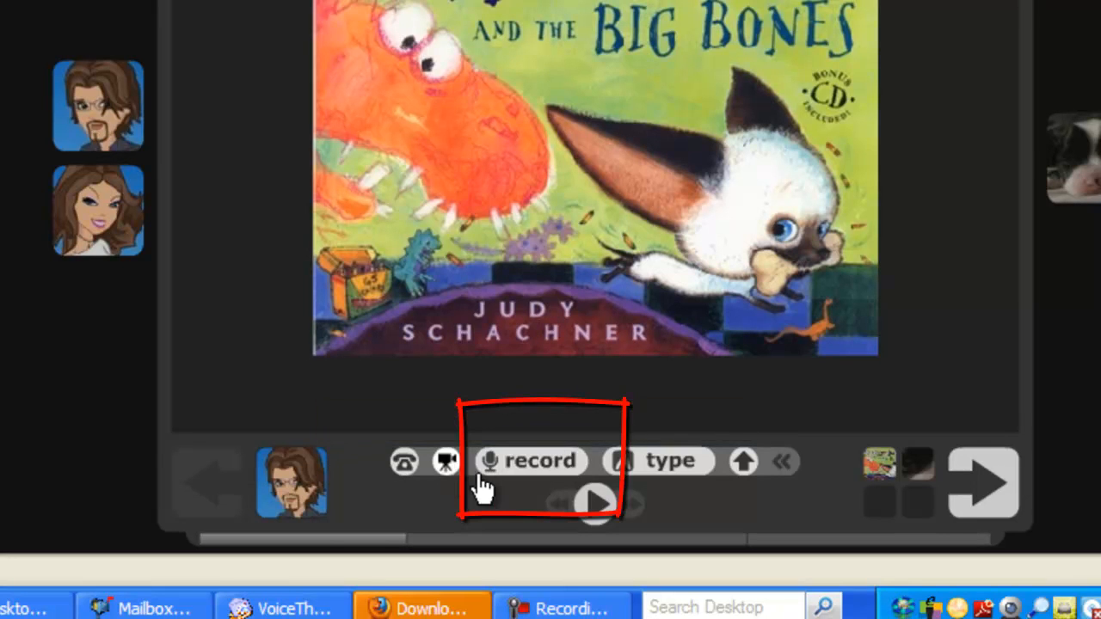
View the account's identities and the blank form for adding another identity, then return to the VoiceThread.
click(314, 496)
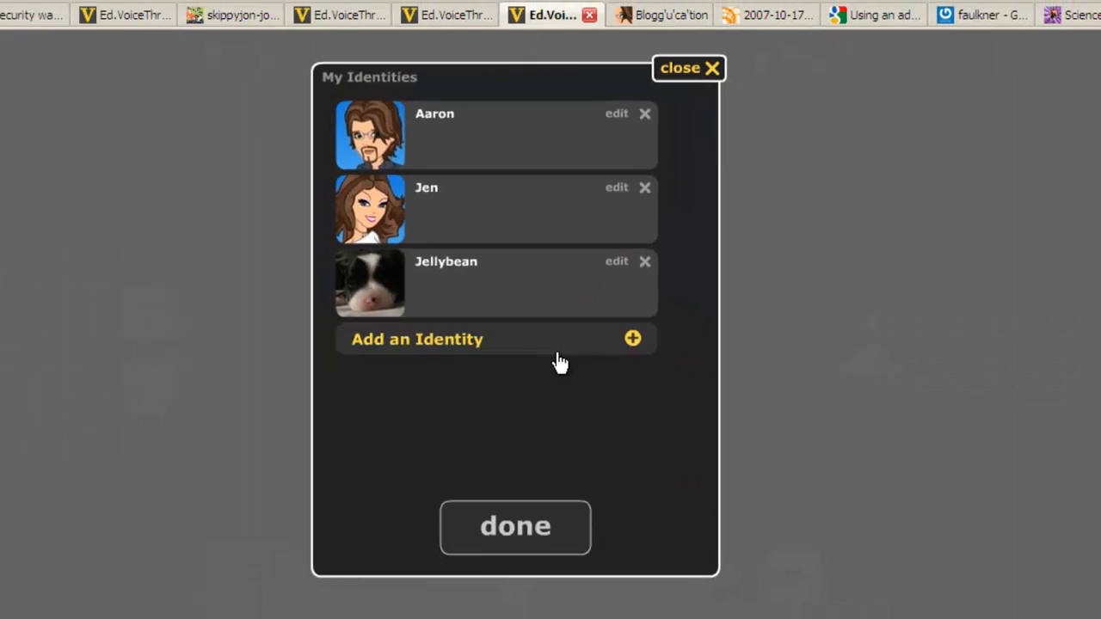
click(576, 346)
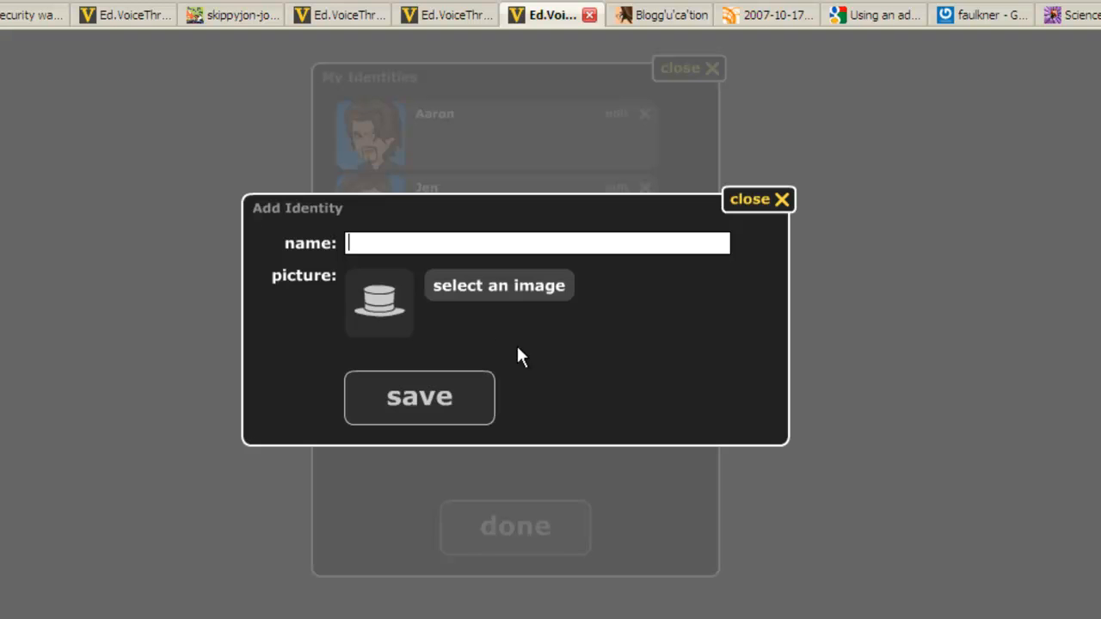
click(772, 208)
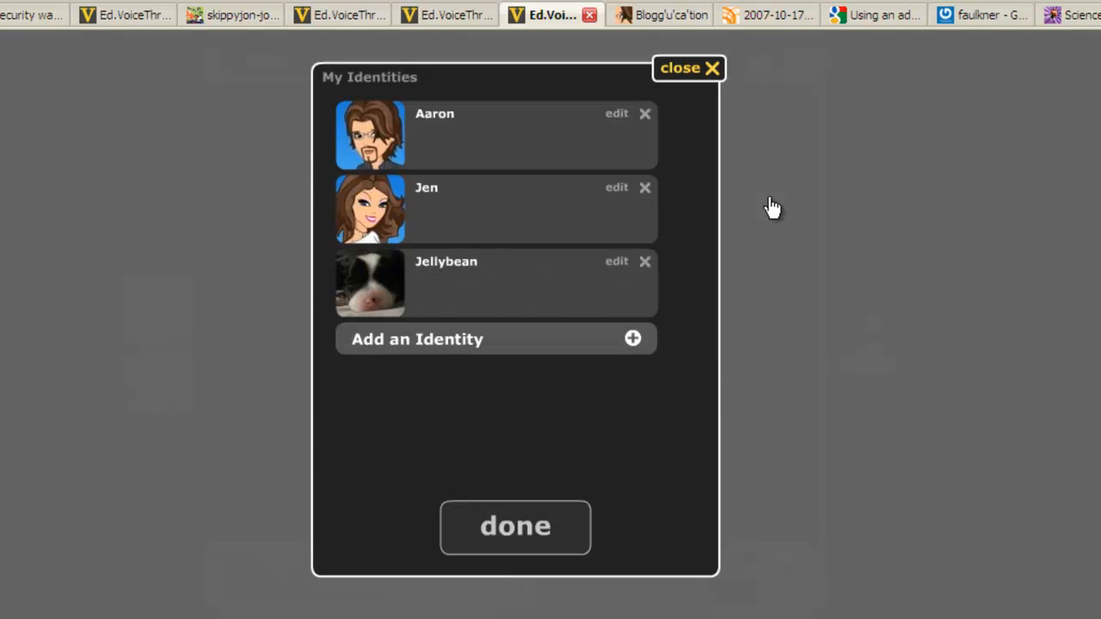
click(713, 68)
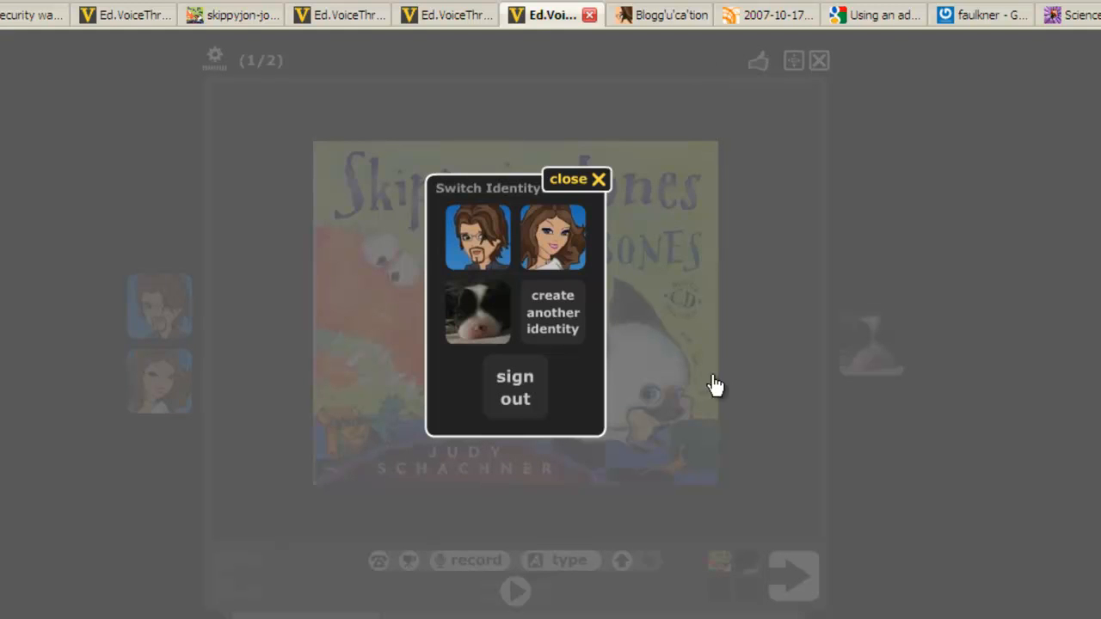
click(582, 182)
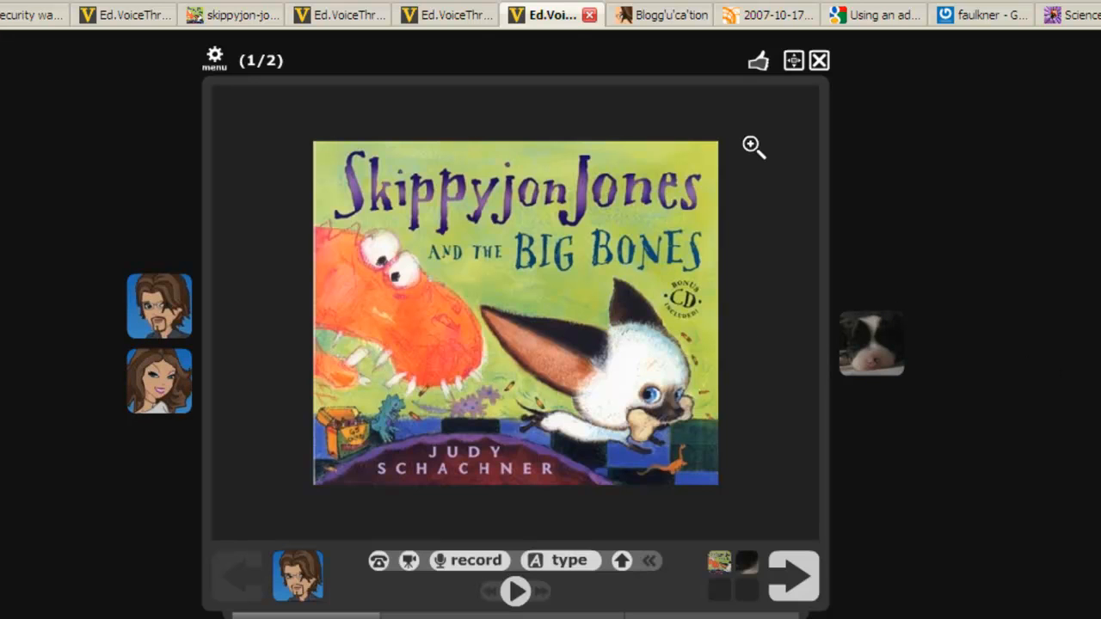
Leave the editing page for MyVoice and title the untitled VoiceThread "Skippyjon Jones".
click(461, 18)
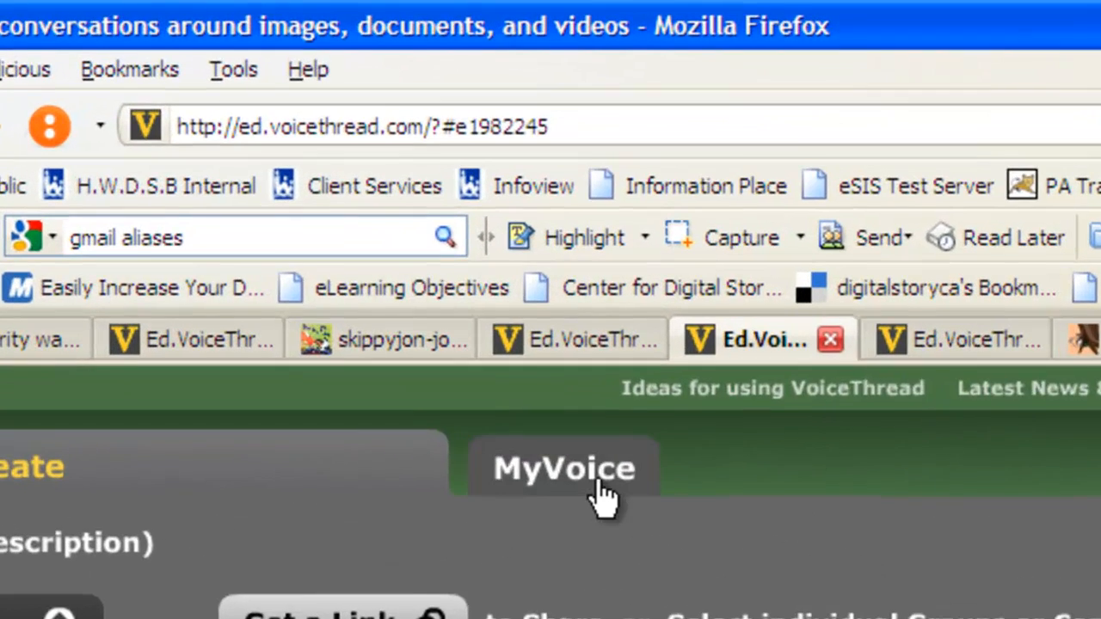
click(430, 194)
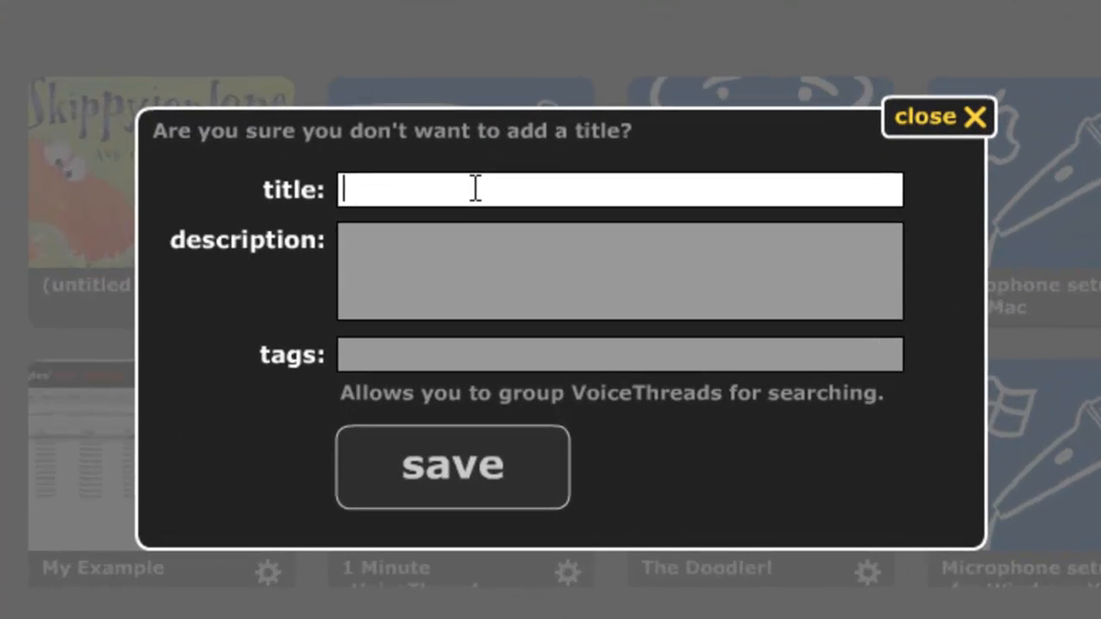
text(Skippyjon Jones)
Enter the description "This is a sample reflection piece on the cover of Skippyjon Jones and the Big Bones - focusing on predcition.".
click(491, 251)
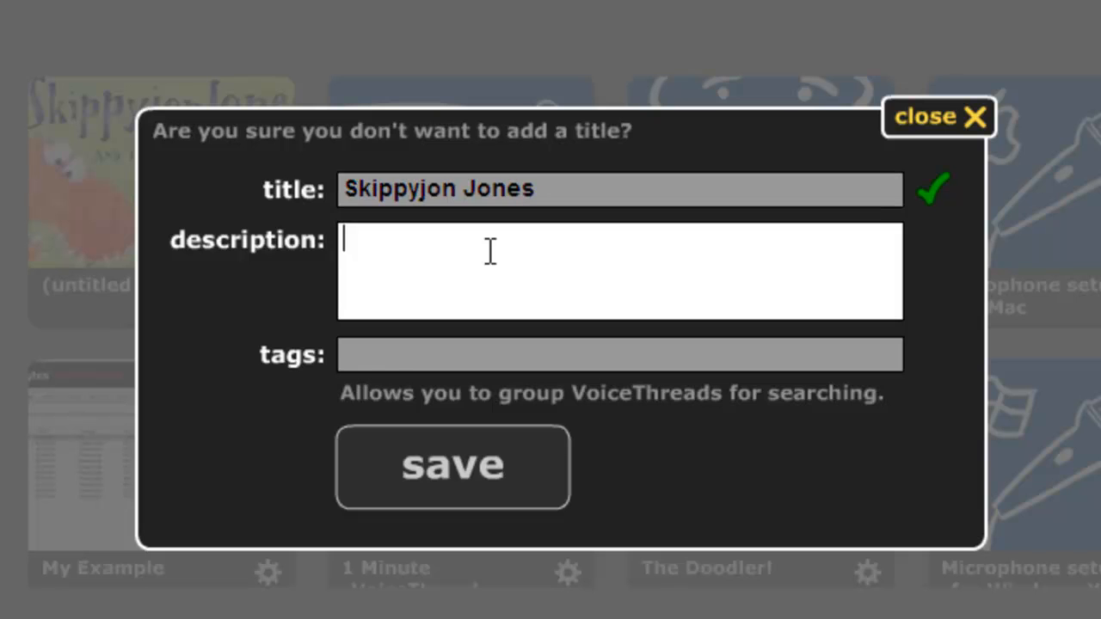
text(This is a sample reflection piece on )
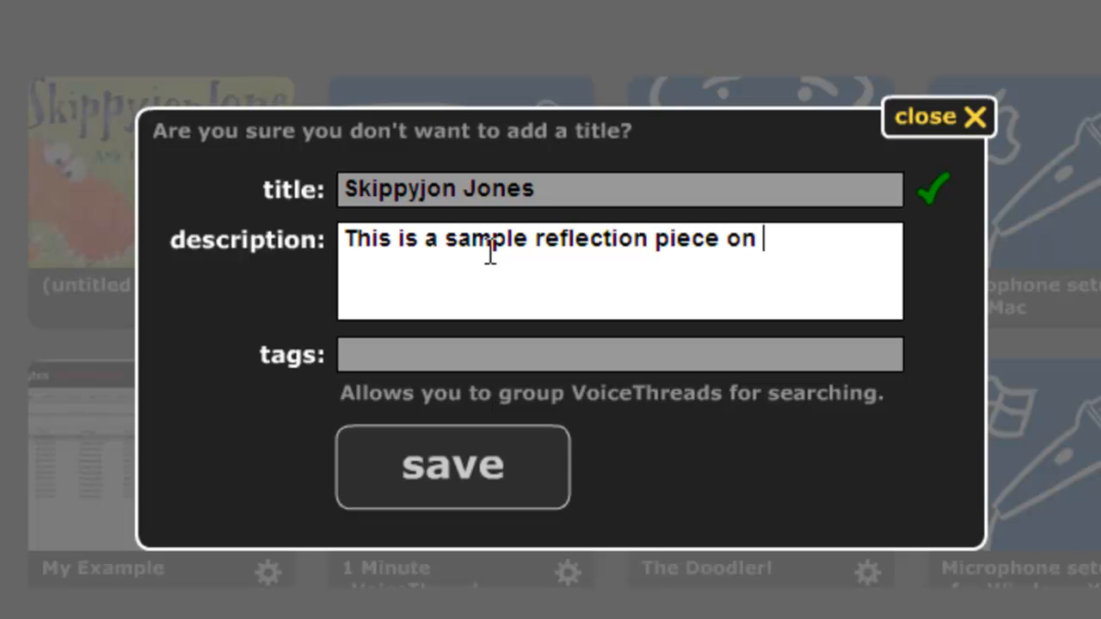
text(the cover of Skippyjon Jones and the Big Boes -)
key(BackSpace)
key(BackSpace)
key(BackSpace)
key(BackSpace)
key(BackSpace)
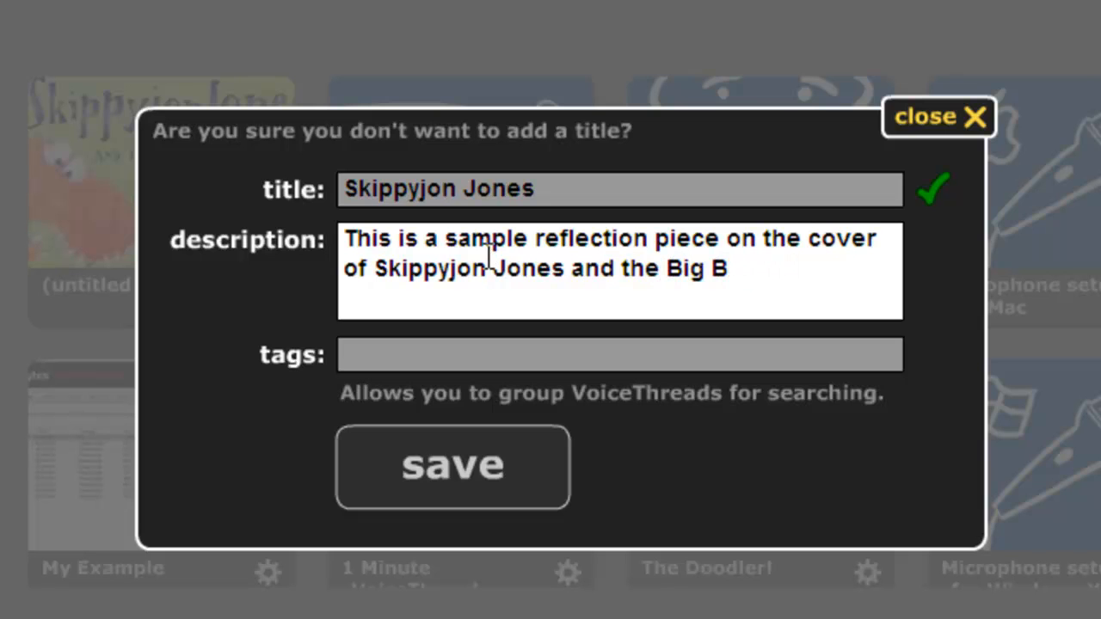
text(ones - focusing on )
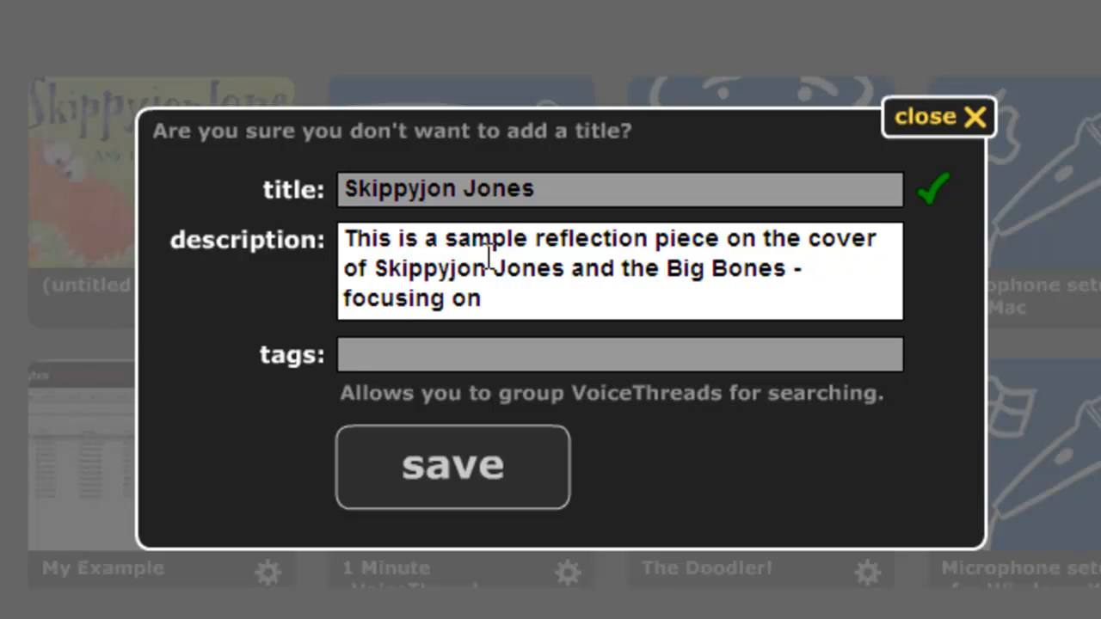
text(predcition.)
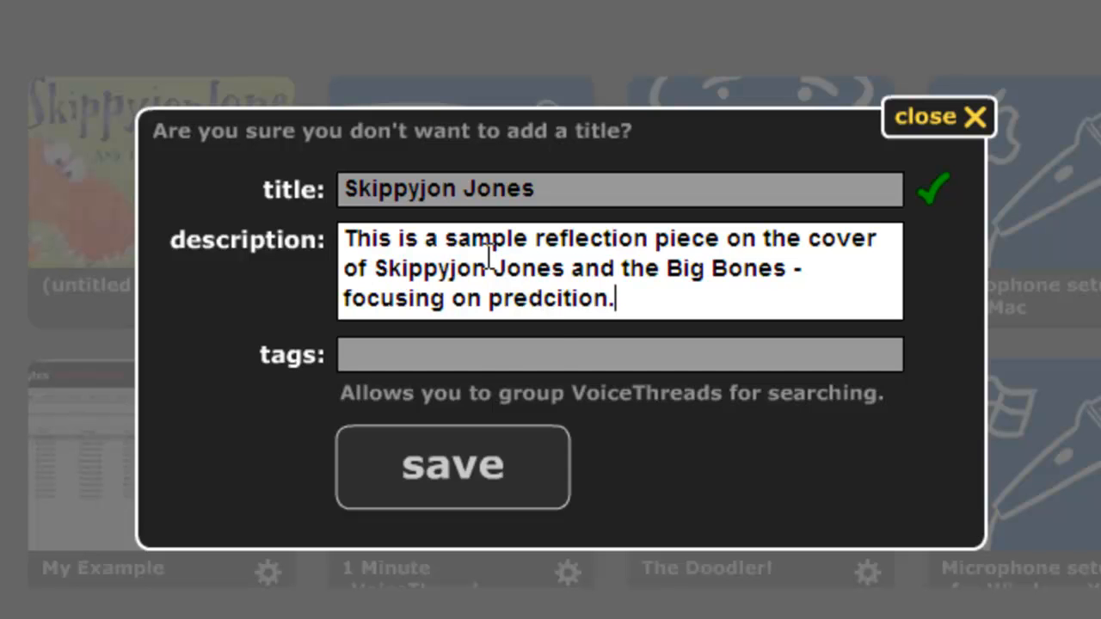
Add the tag "skippyjon" and save the VoiceThread's title, description and tag.
click(472, 355)
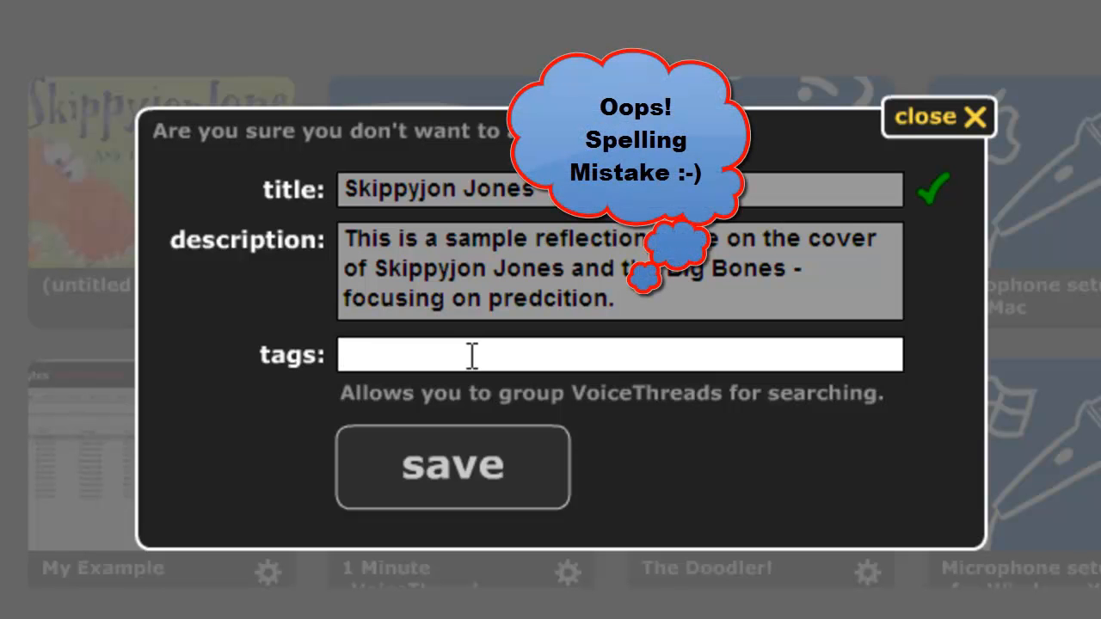
text(skippyjon)
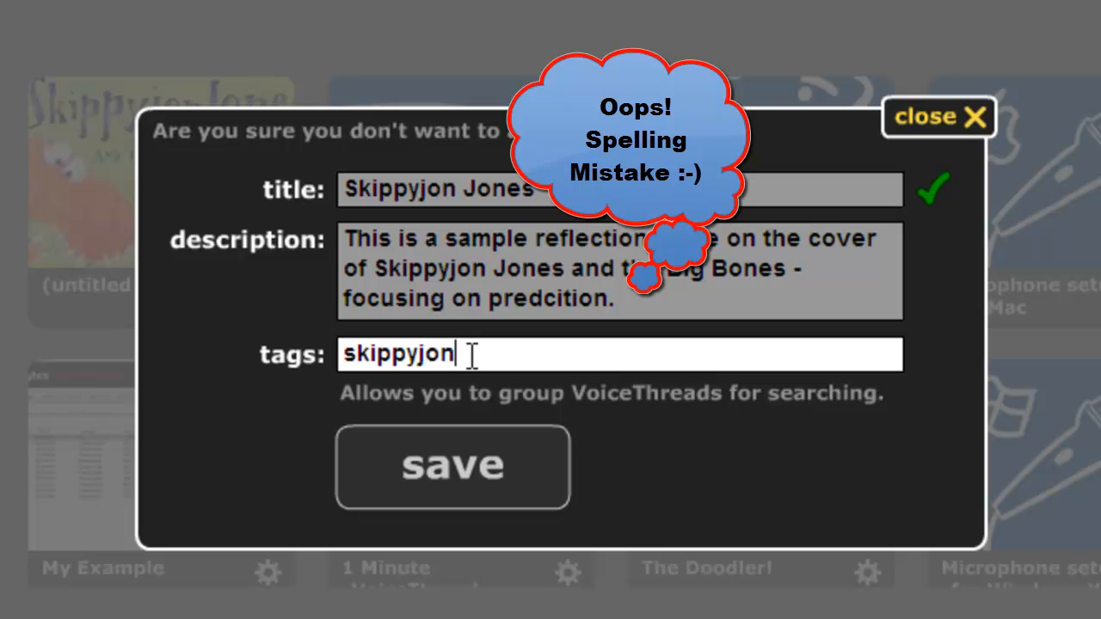
text(e)
key(BackSpace)
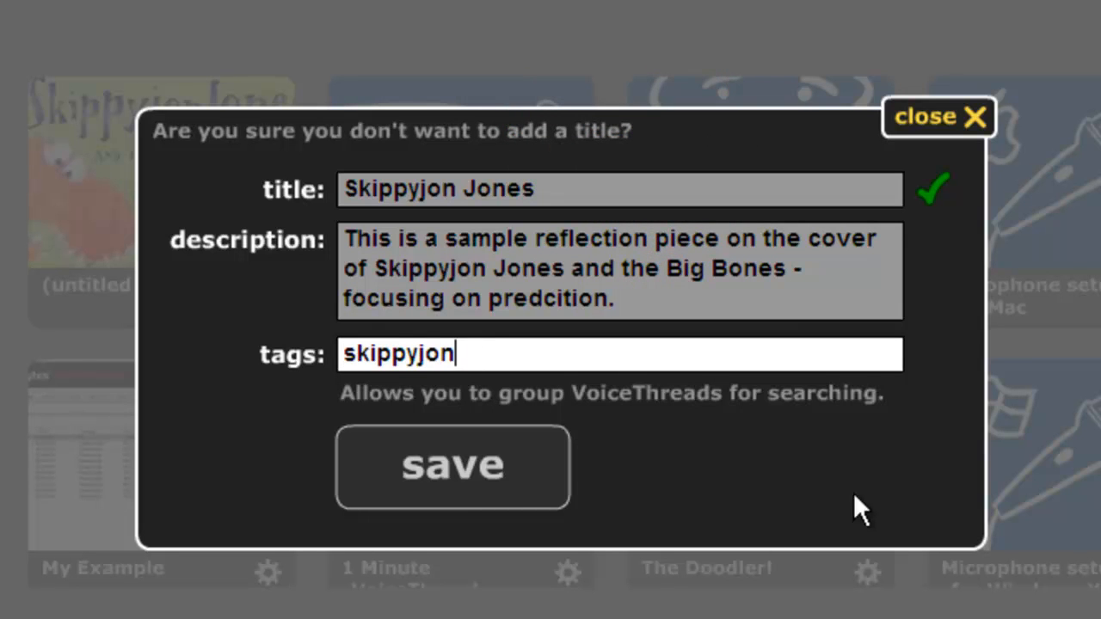
click(478, 488)
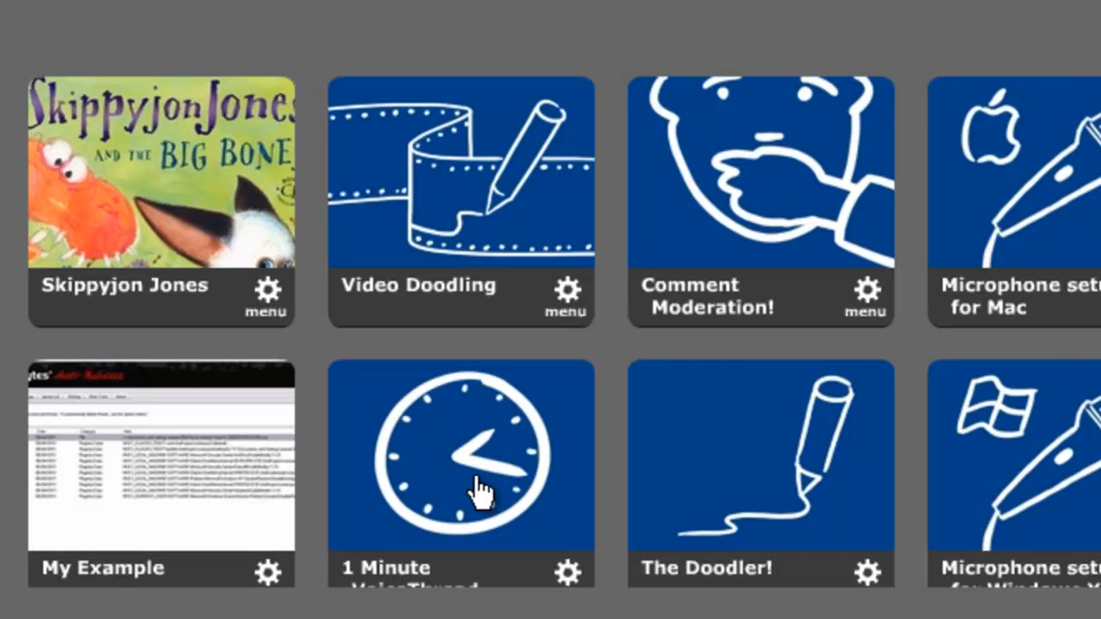
Review the VoiceThread categories in MyVoice and the description of the "What's a VoiceThread" tutorial.
mouse_move(94, 202)
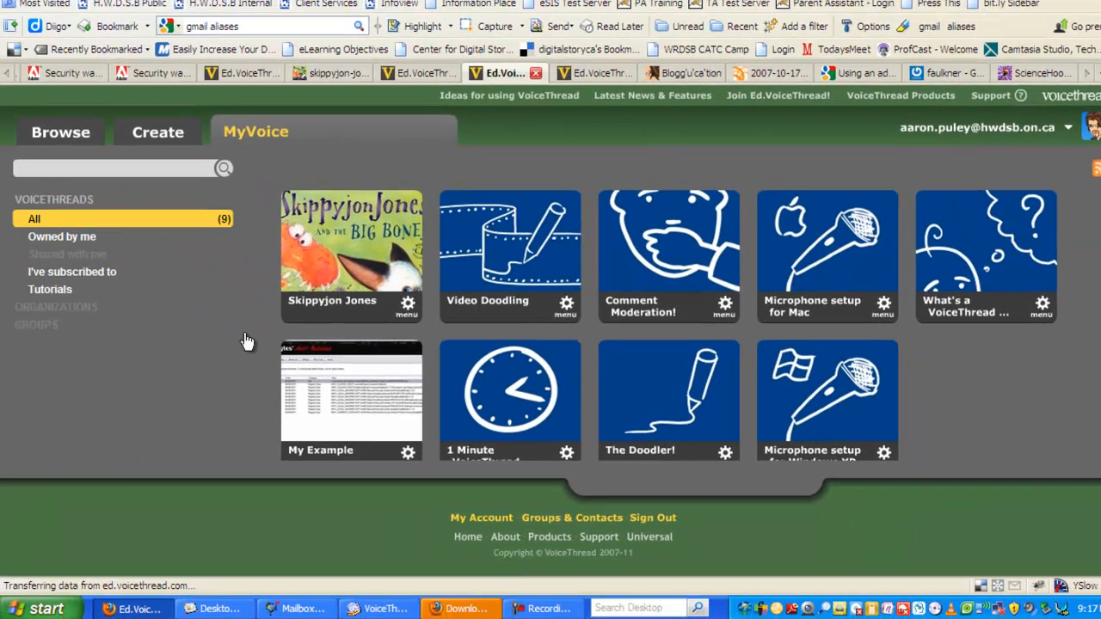
mouse_move(120, 323)
mouse_move(978, 226)
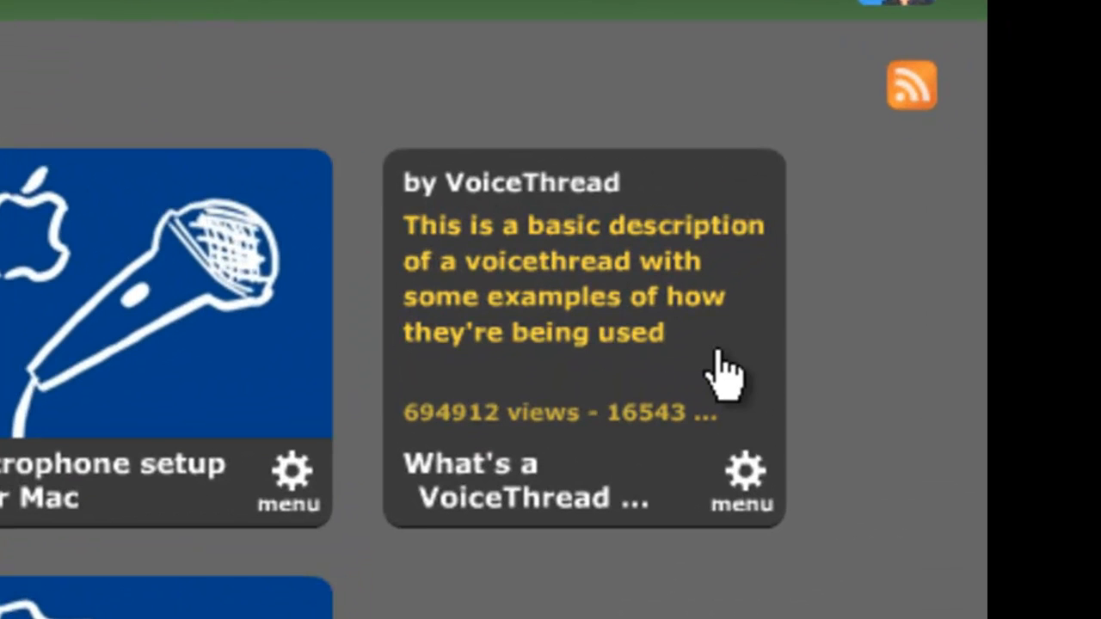
mouse_move(166, 421)
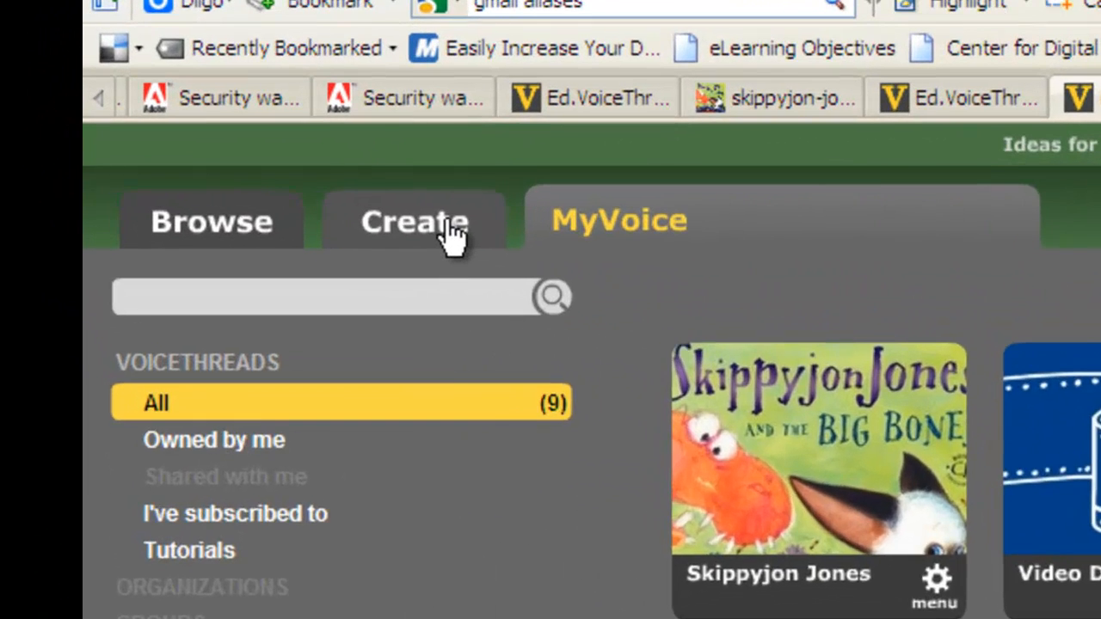
Start creating a new VoiceThread and show the available upload sources.
click(188, 199)
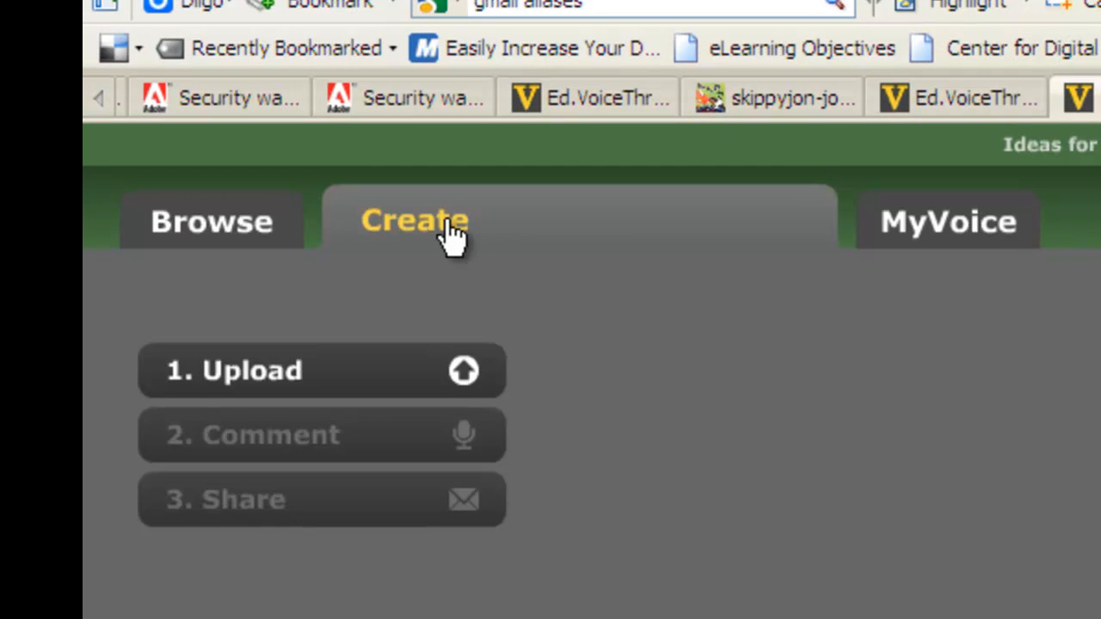
click(300, 381)
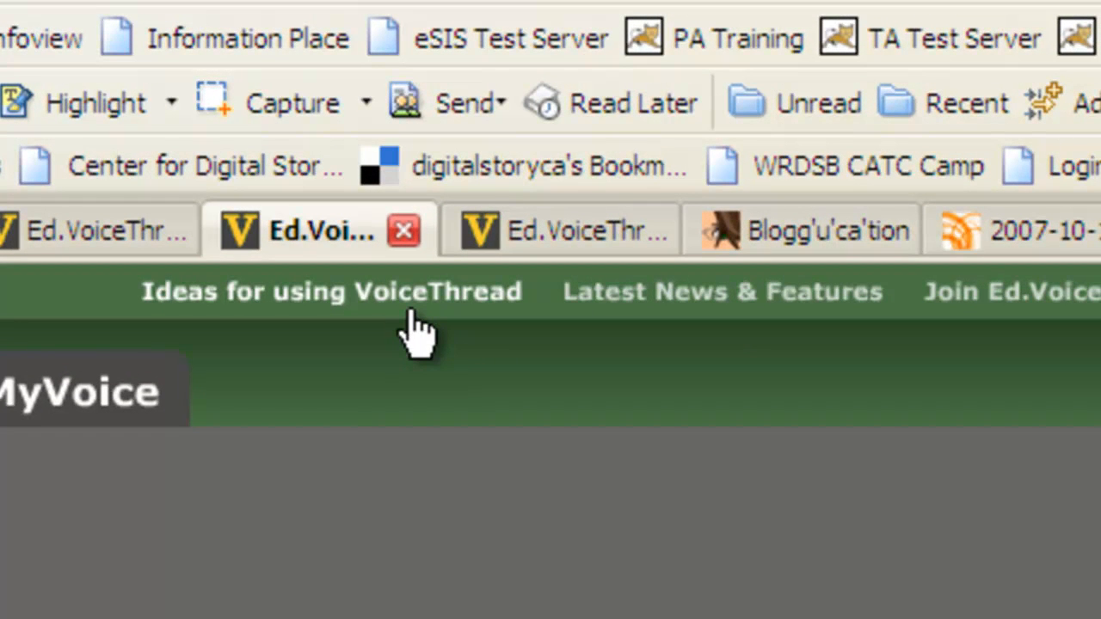
Open the ideas for using VoiceThread and browse the Digital Library's example projects across all subject categories.
click(411, 313)
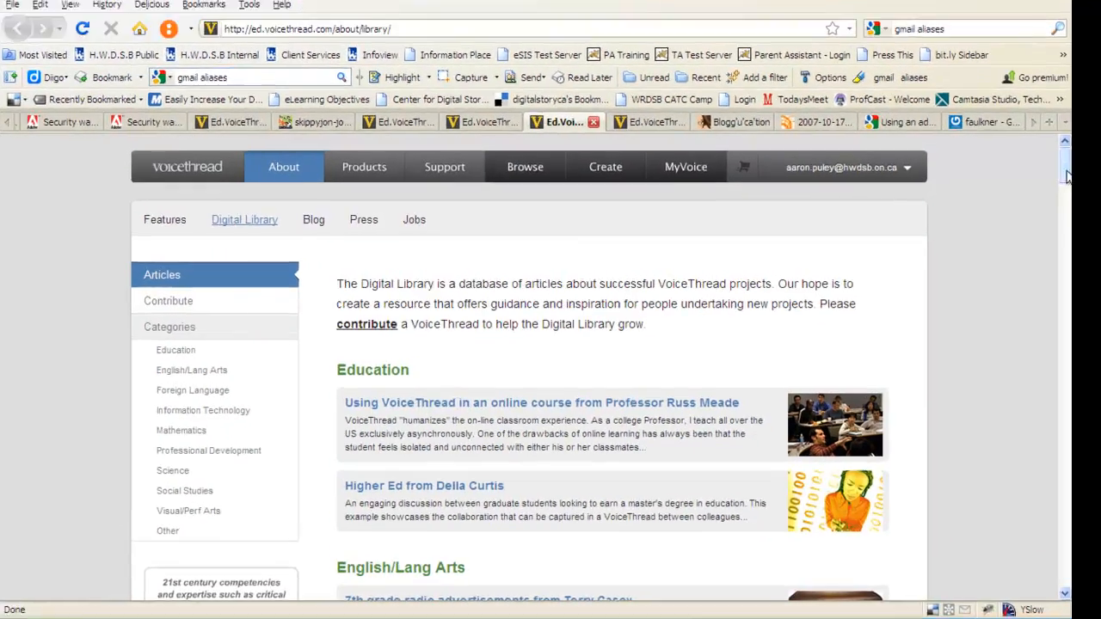
drag(1042, 183, 1042, 199)
scroll(532, 319, down, 12)
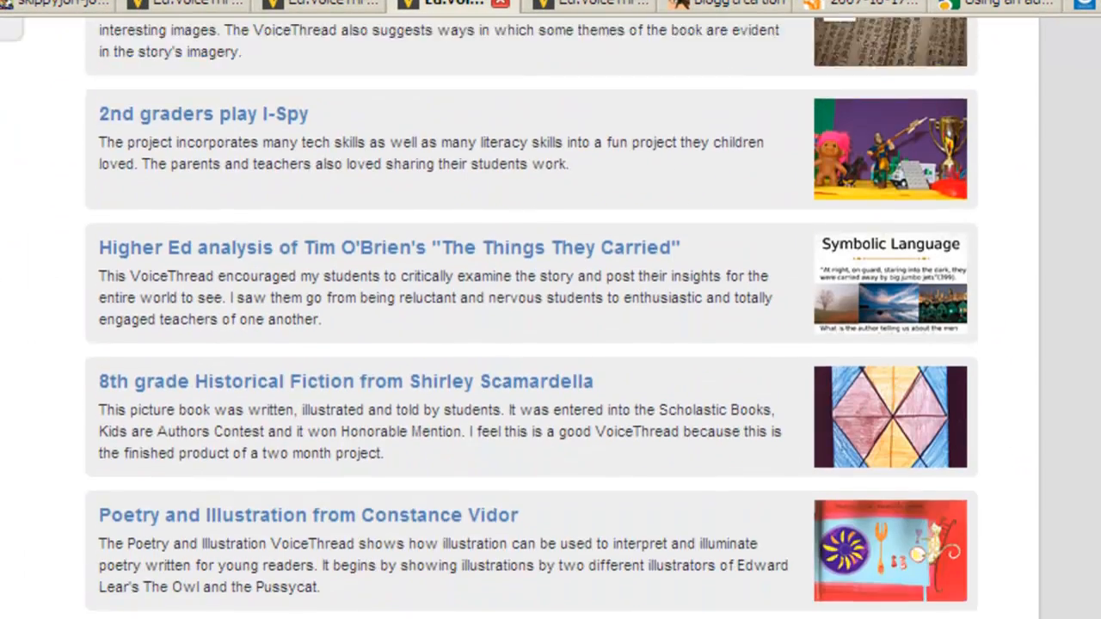
scroll(531, 319, down, 10)
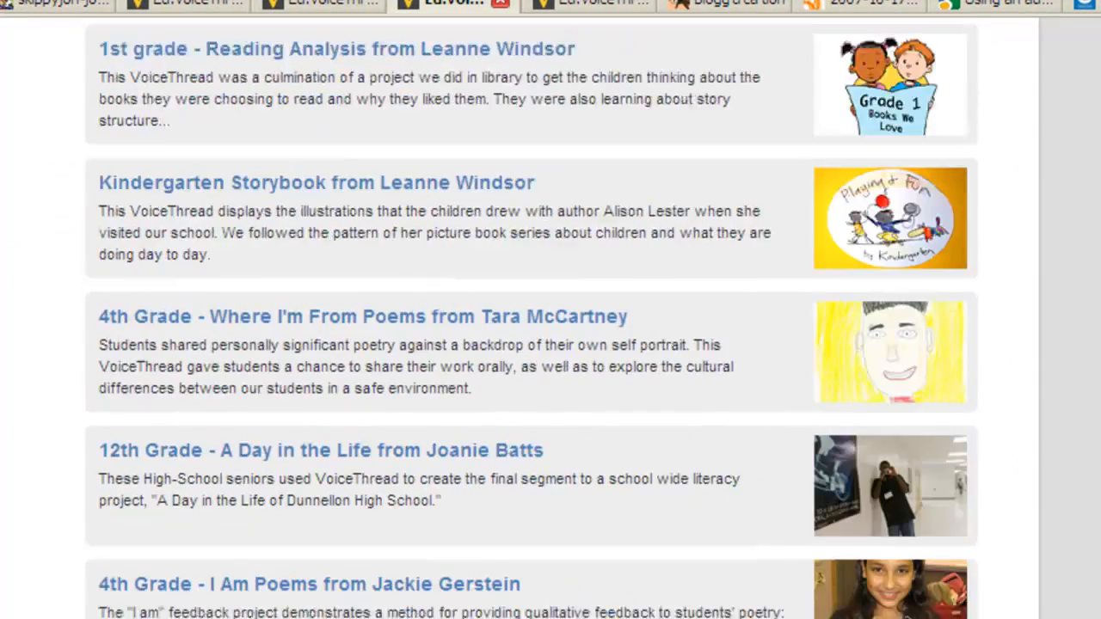
scroll(532, 318, down, 1)
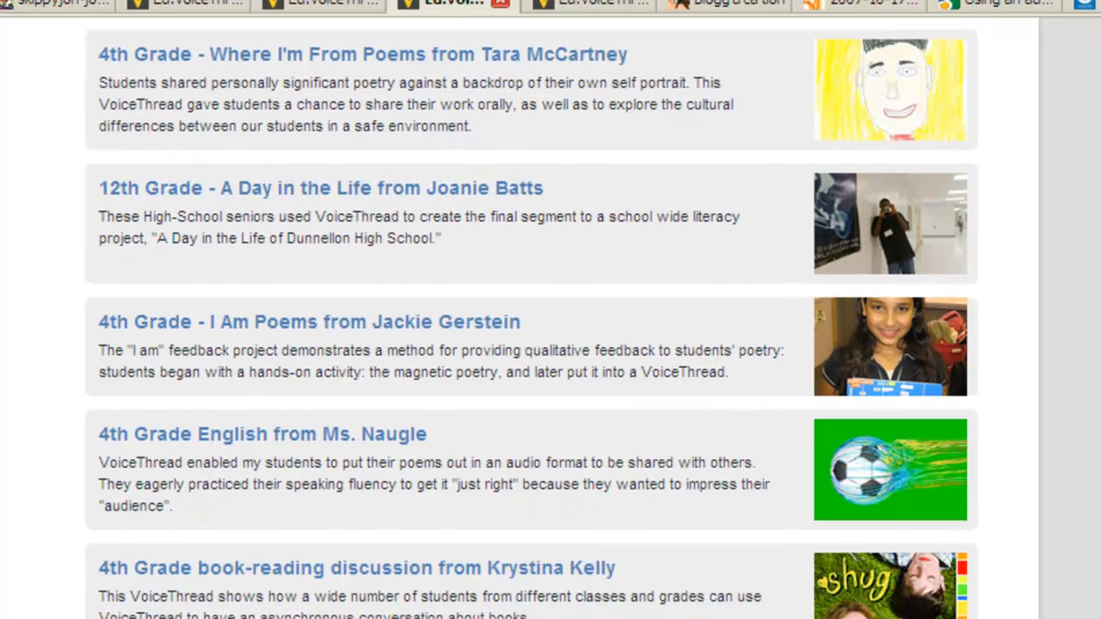
scroll(532, 318, down, 5)
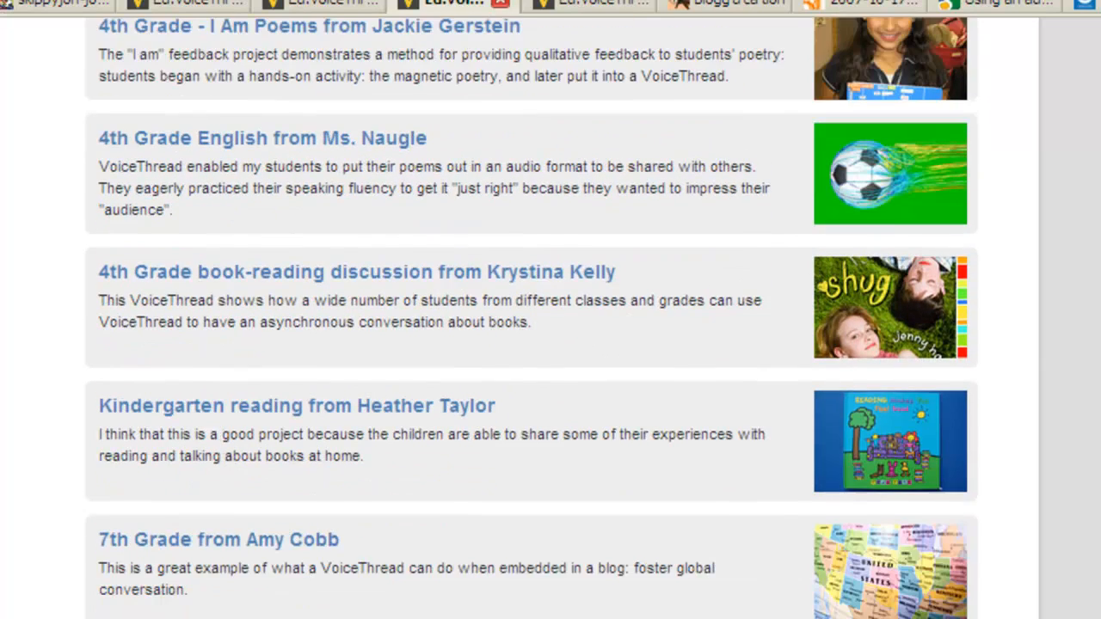
scroll(531, 319, down, 5)
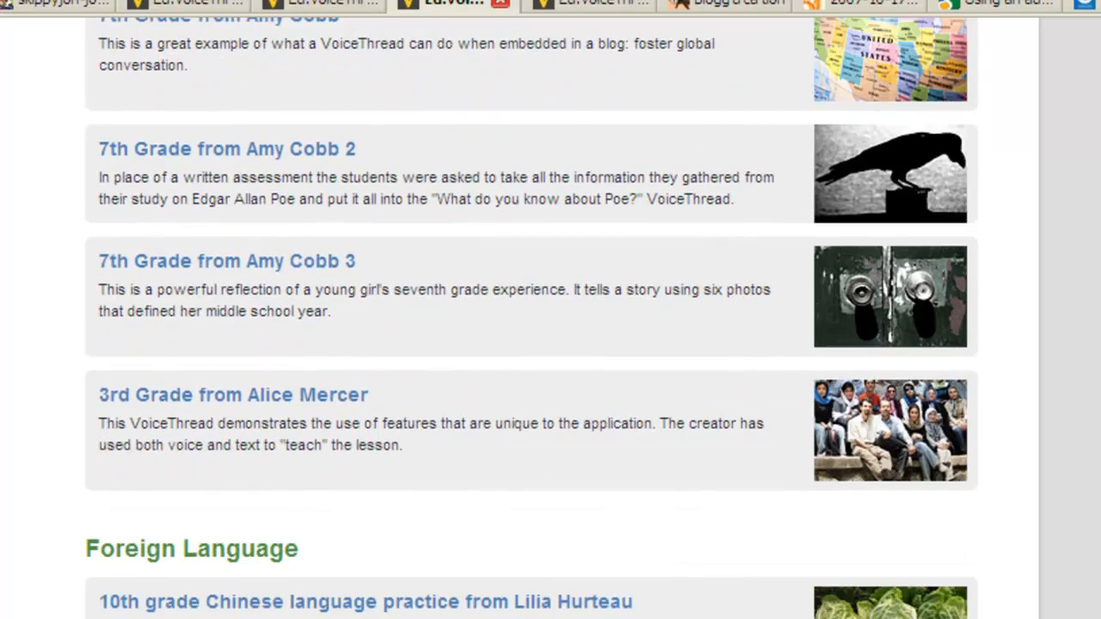
scroll(532, 319, down, 13)
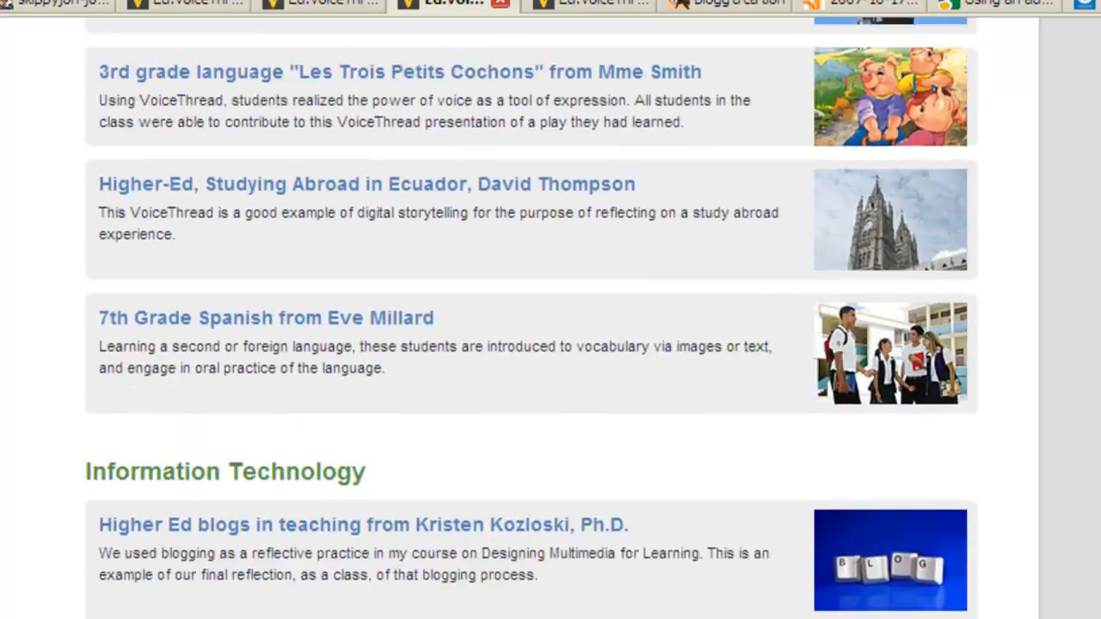
scroll(532, 319, down, 3)
scroll(531, 319, down, 15)
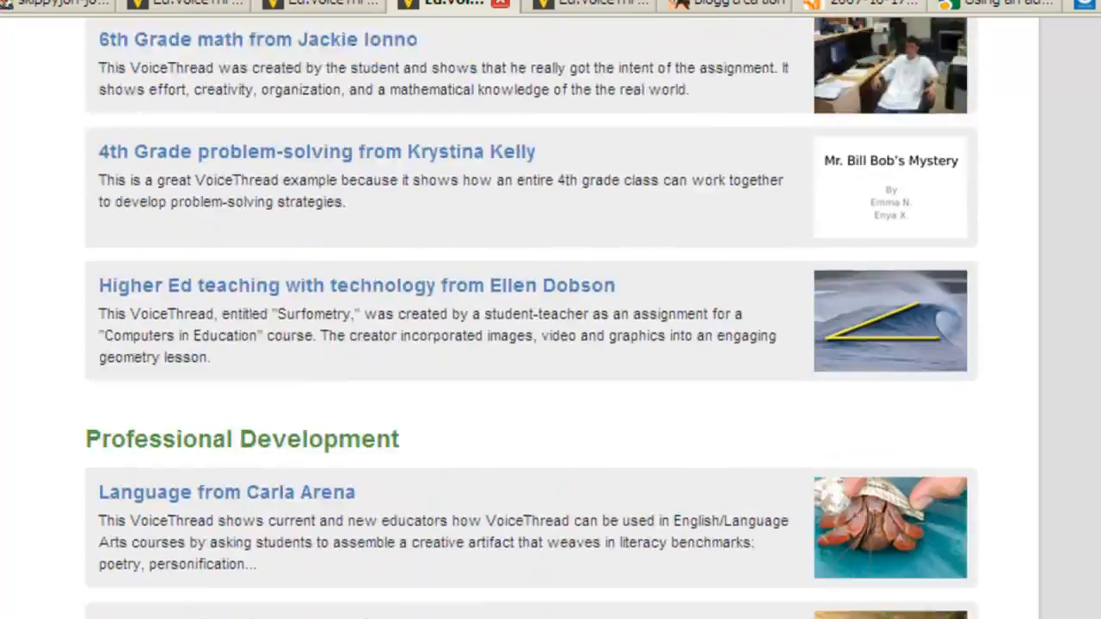
scroll(532, 318, down, 10)
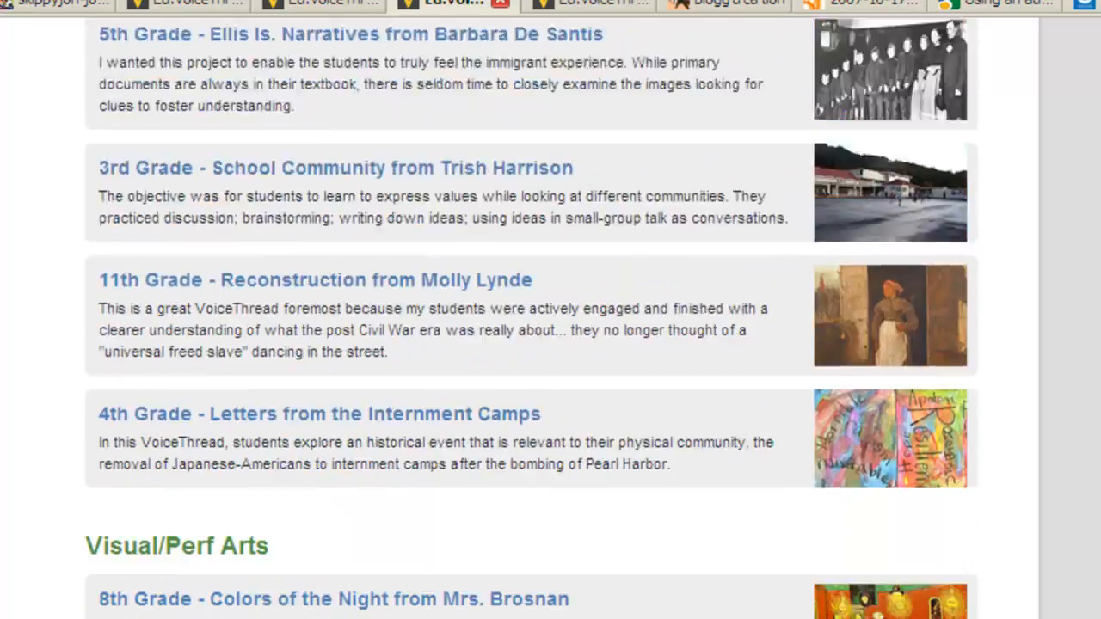
scroll(531, 318, down, 4)
scroll(532, 318, up, 15)
scroll(532, 318, down, 20)
scroll(531, 319, up, 20)
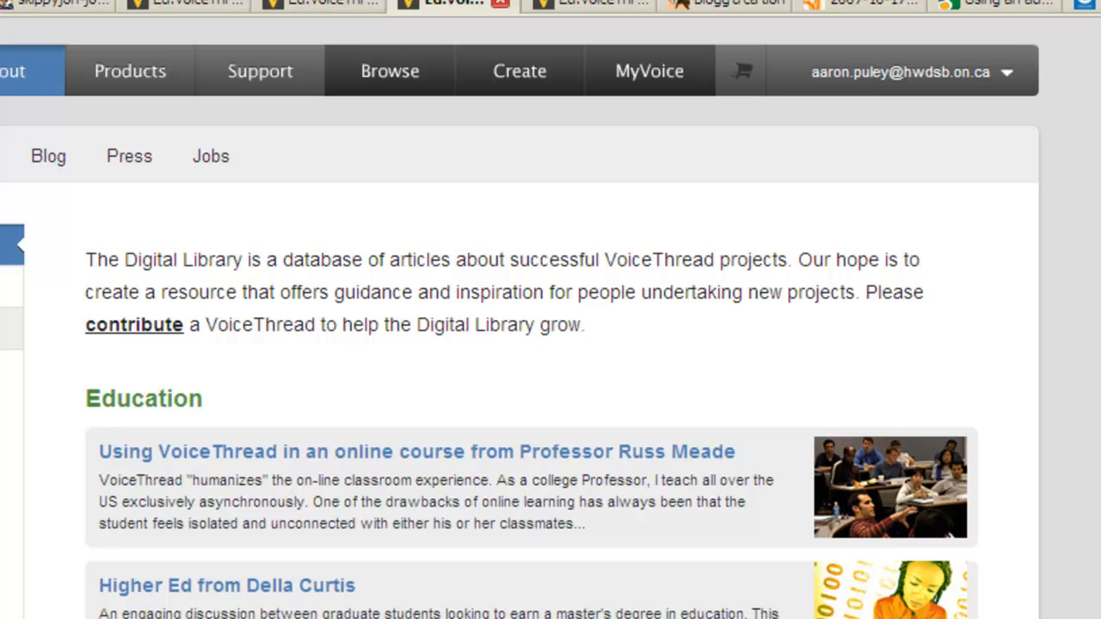
Return to the open browser page that shows the Skippyjon Jones and the Big Bones VoiceThread.
click(592, 3)
click(318, 2)
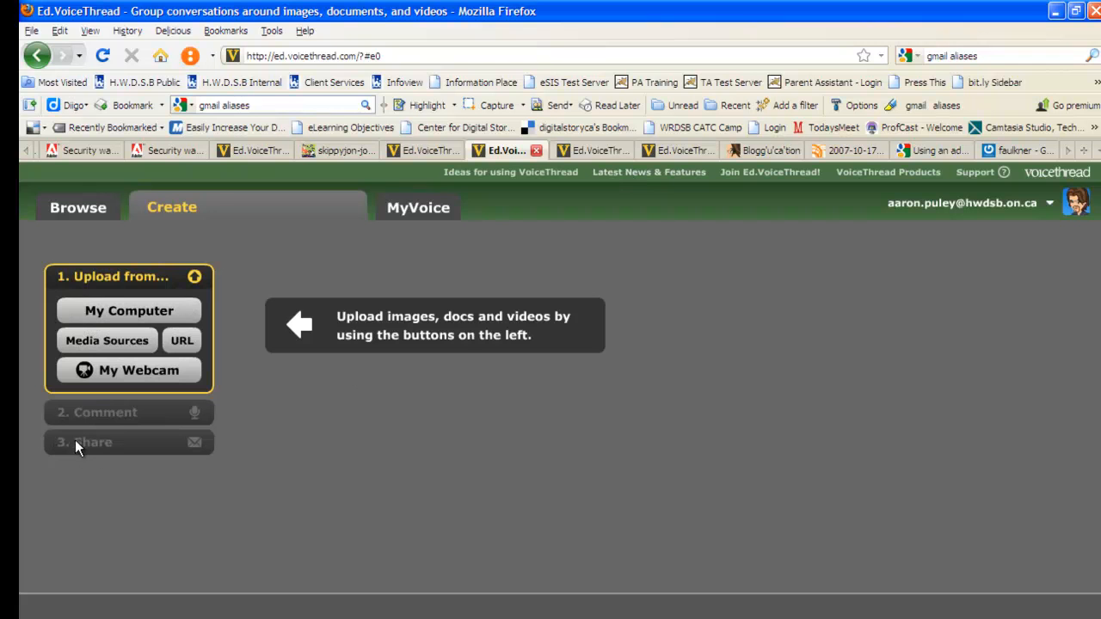
click(593, 150)
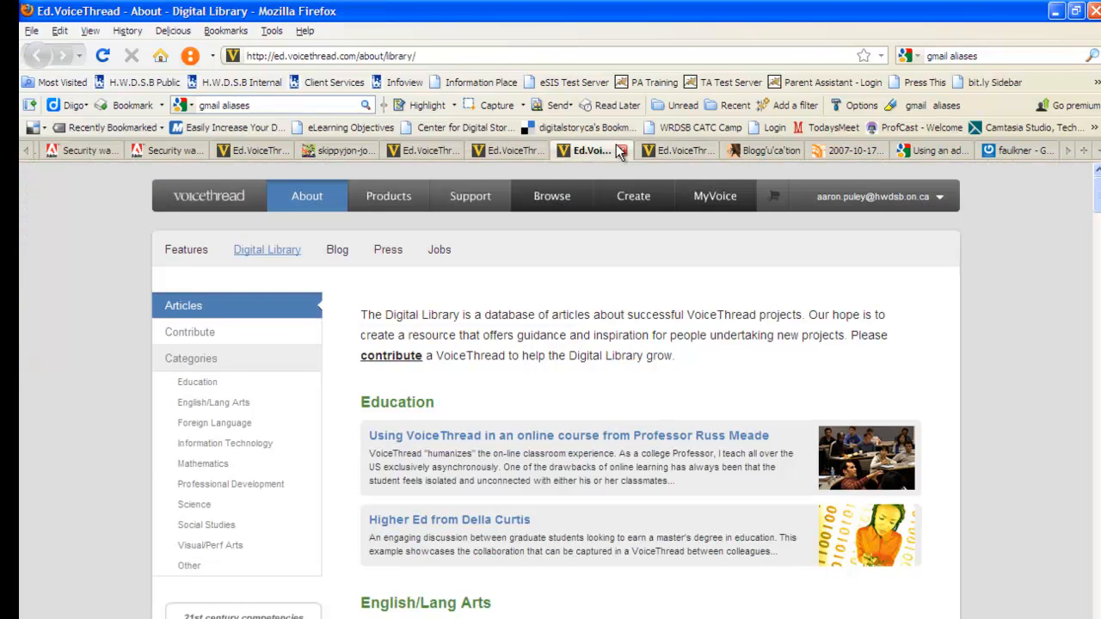
click(684, 148)
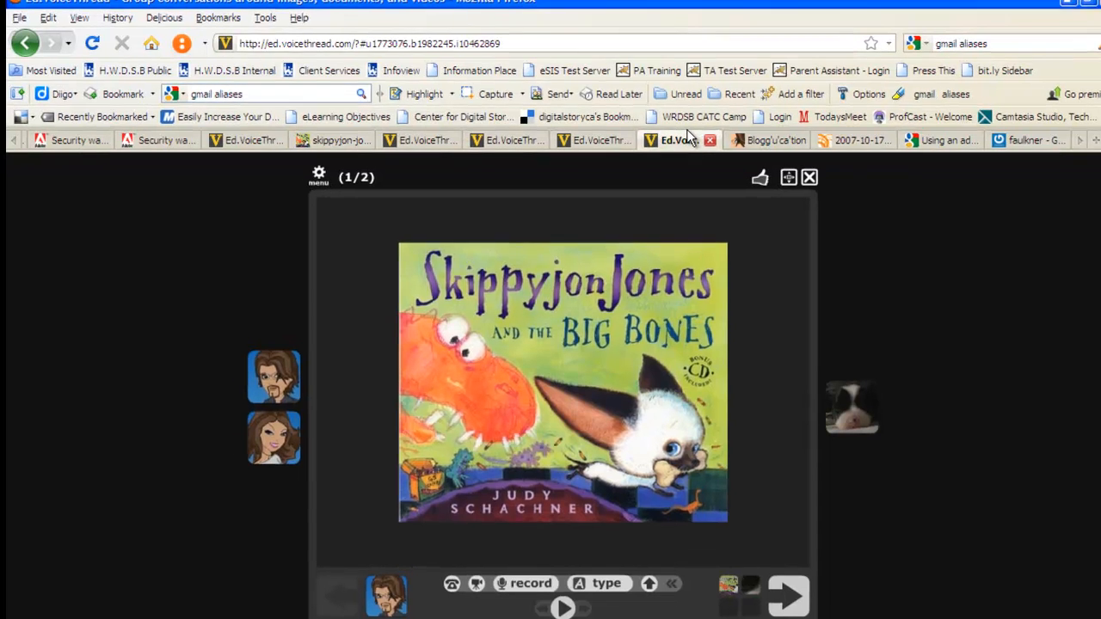